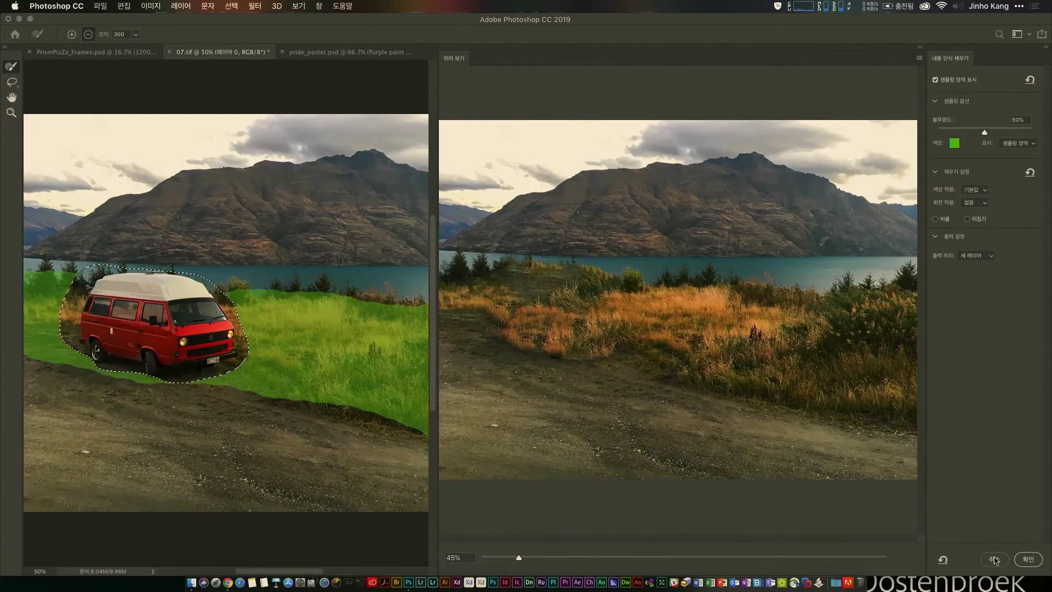
# - Cancel the Content-Aware Fill of the selected van area
pyautogui.click(994, 557)
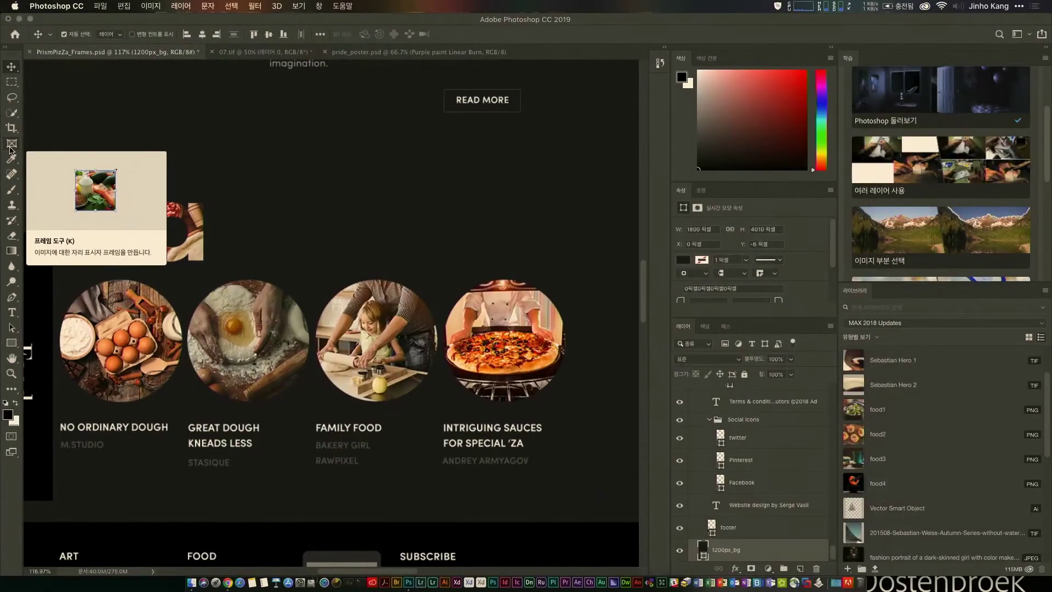
# - Try a rectangular image frame about 6.28 × 4.76 cm in the empty area beside the "Za" lettering, and undo it
pyautogui.click(21, 143)
pyautogui.moveTo(287, 151); pyautogui.dragTo(403, 238)
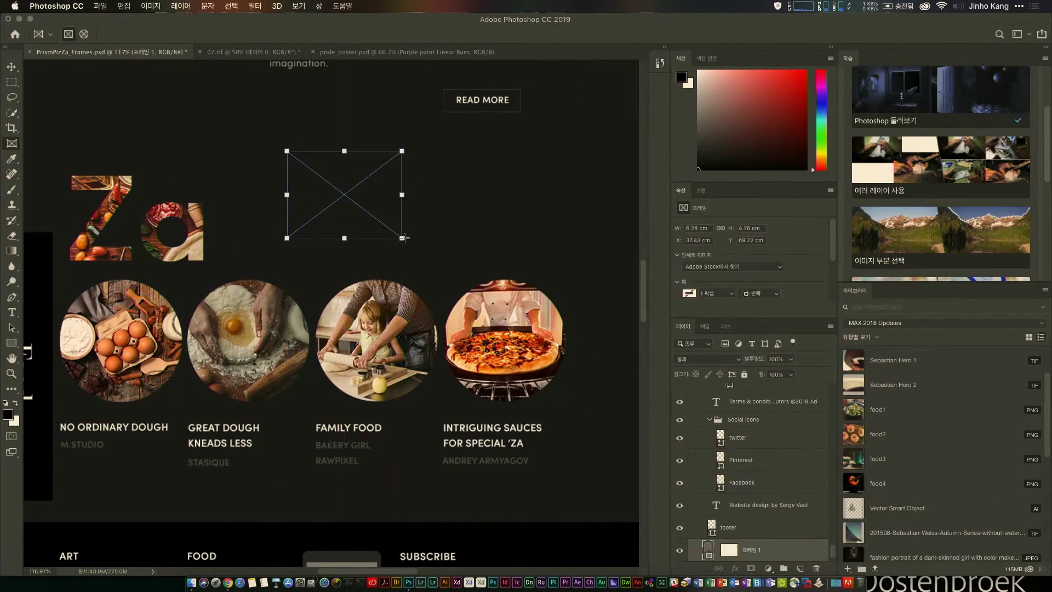
pyautogui.press('super+z')
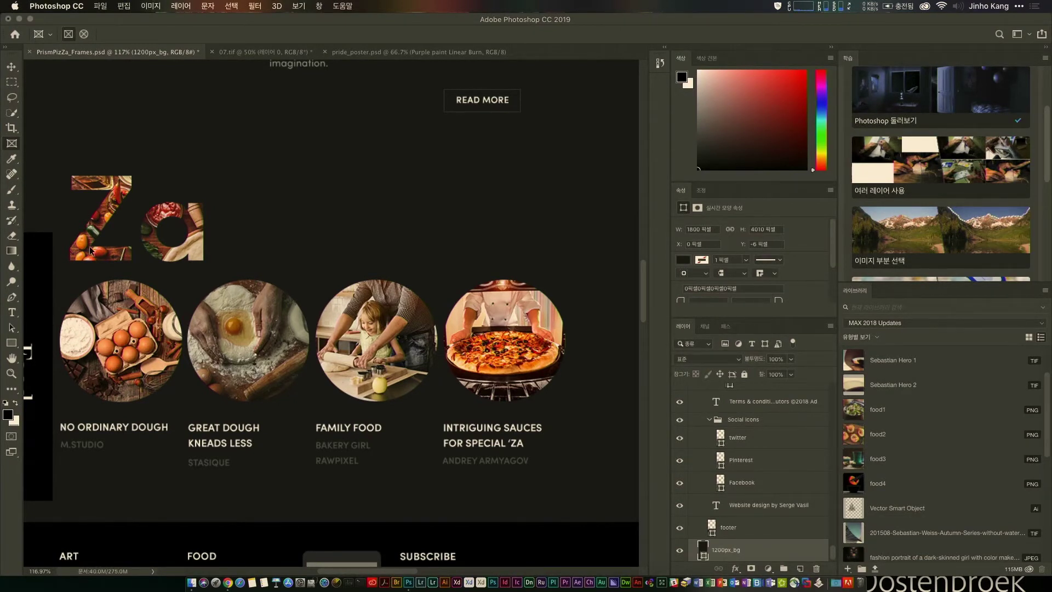
# - Isolate the layer list to the frames of the four circular food images, Ellipse Frame 1 through Ellipse 4 Frame
pyautogui.click(11, 66)
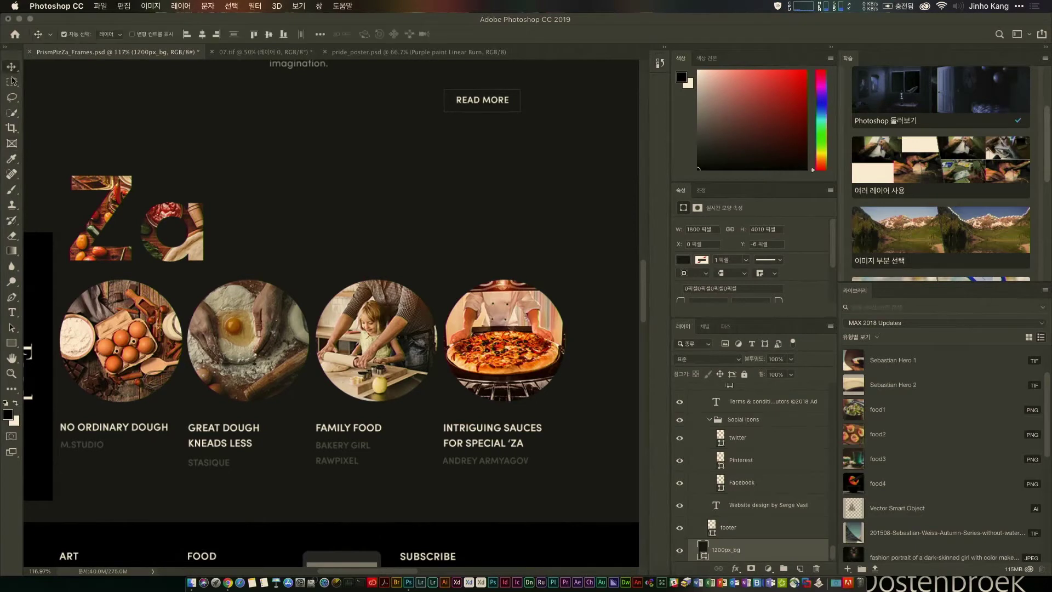
pyautogui.click(92, 323)
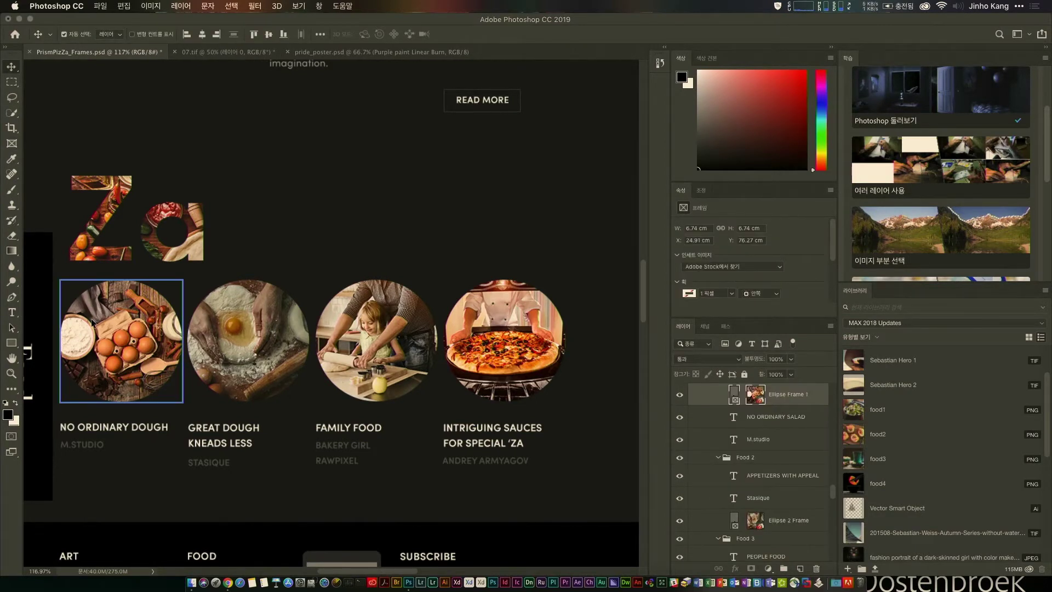
pyautogui.click(269, 338)
pyautogui.click(140, 346)
pyautogui.rightClick(140, 346)
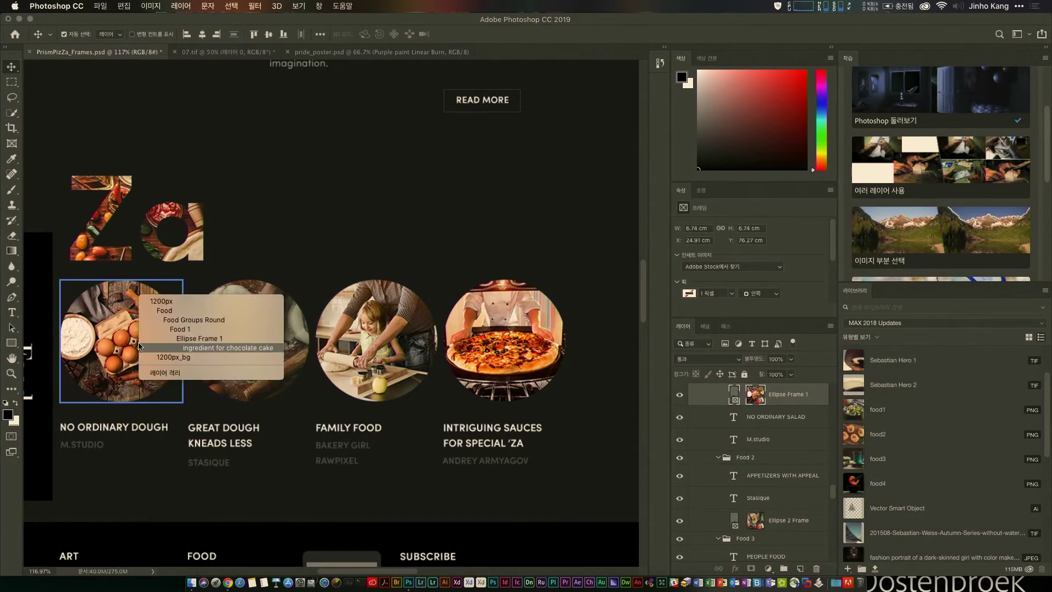
pyautogui.click(156, 374)
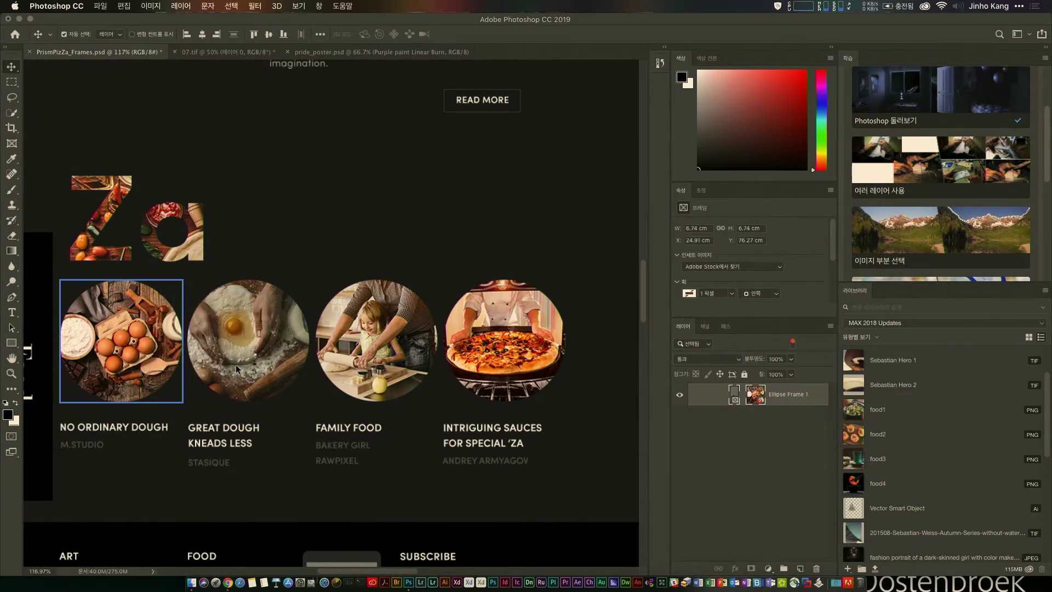
pyautogui.click(244, 361)
pyautogui.click(389, 347)
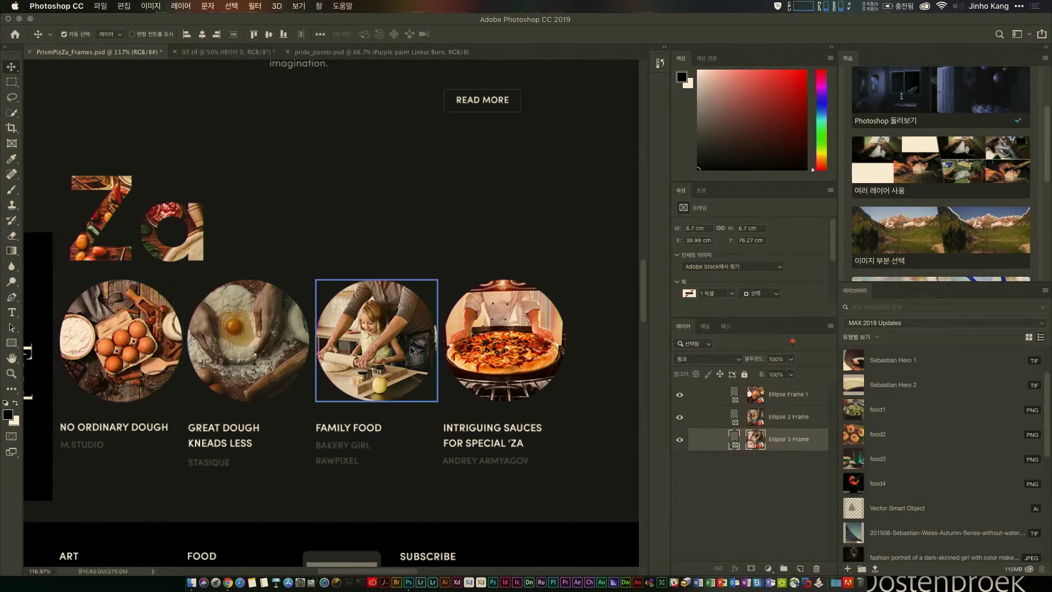
pyautogui.click(492, 356)
pyautogui.press('super')
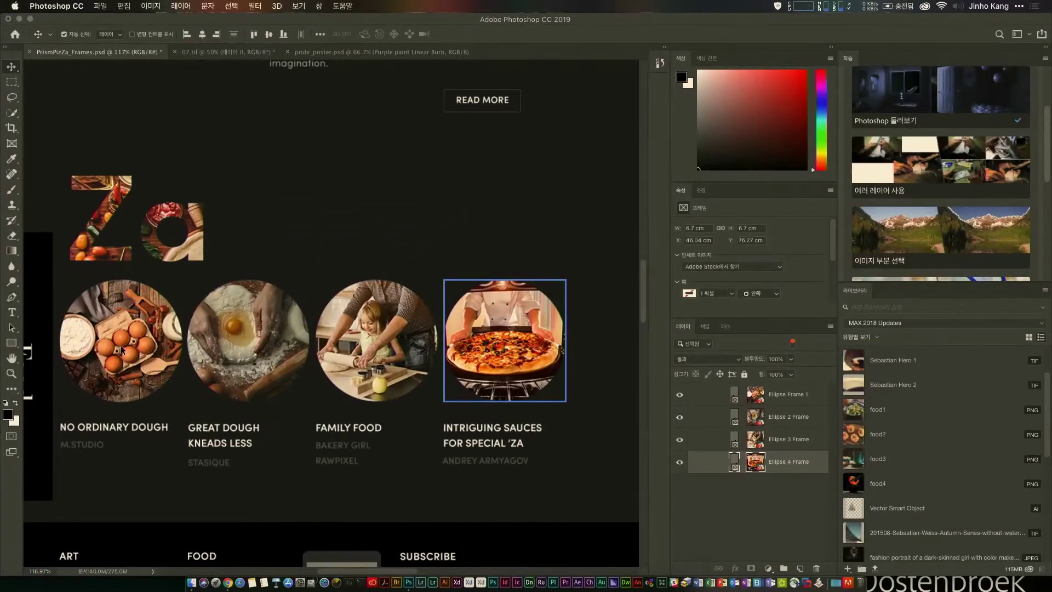
# - Replace the images in the first three circular frames with food1, food2 and food3 from the MAX 2018 Updates library
pyautogui.click(121, 345)
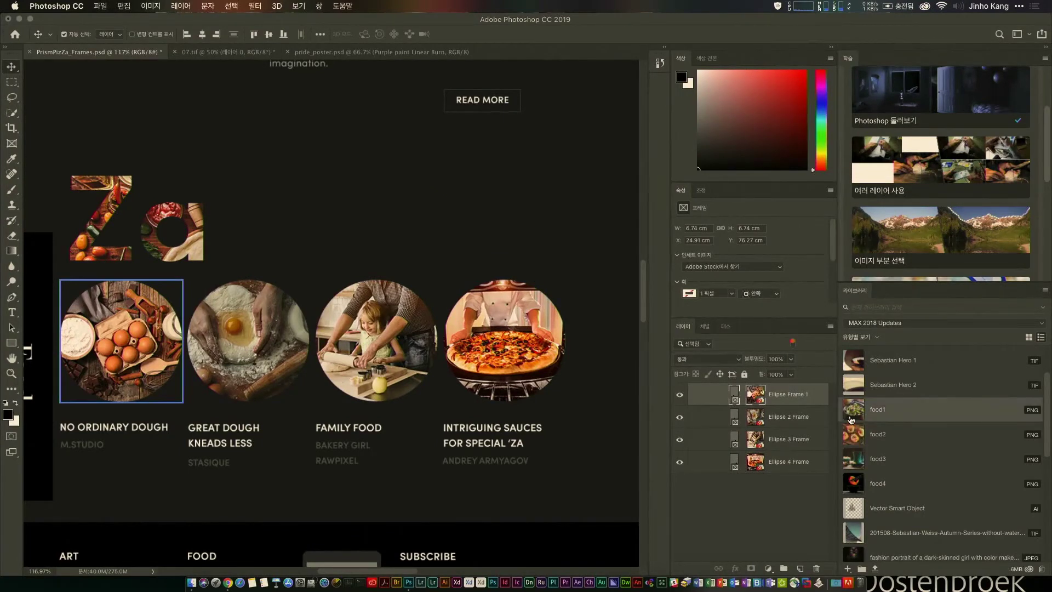
pyautogui.moveTo(851, 421); pyautogui.dragTo(142, 362)
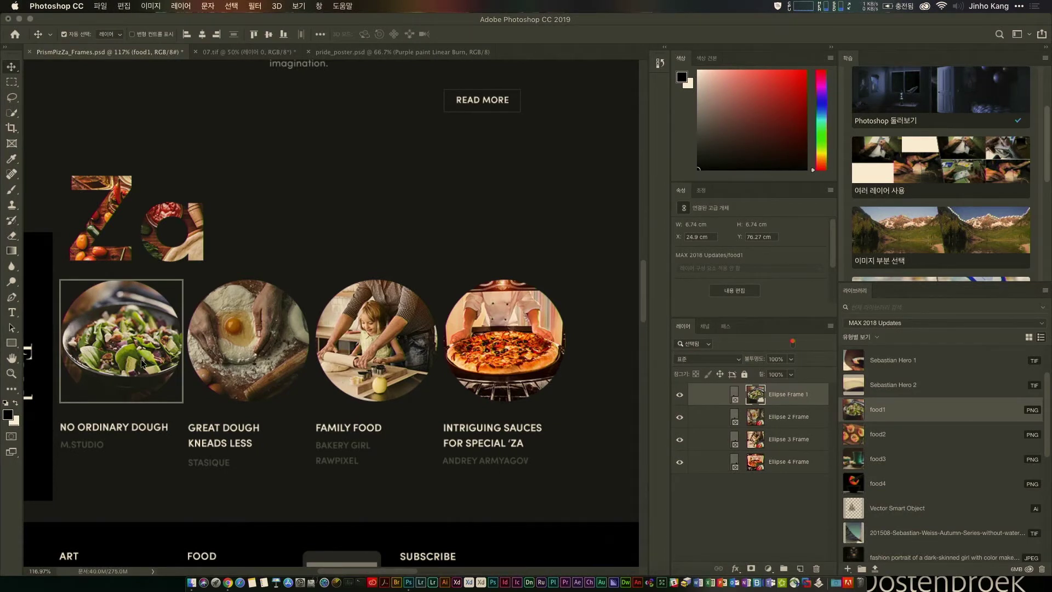
pyautogui.click(858, 437)
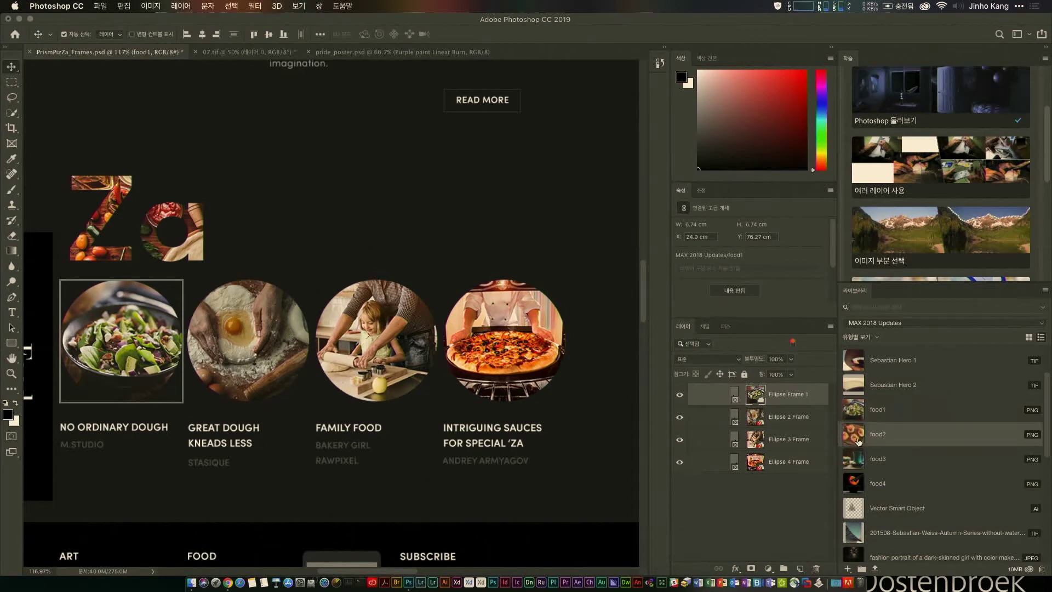
pyautogui.moveTo(858, 437); pyautogui.dragTo(262, 372)
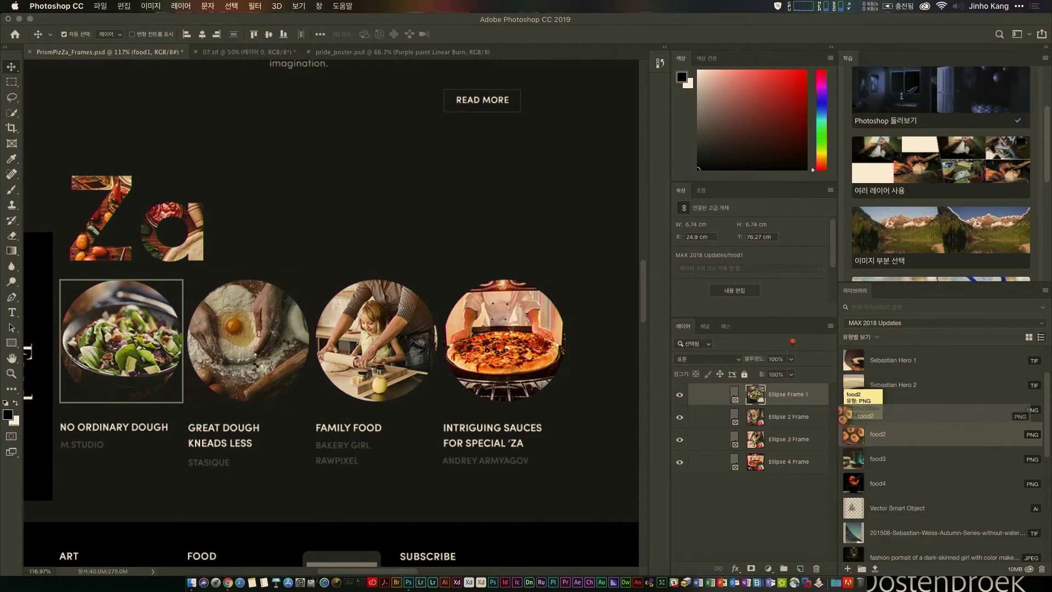
pyautogui.moveTo(855, 460); pyautogui.dragTo(383, 350)
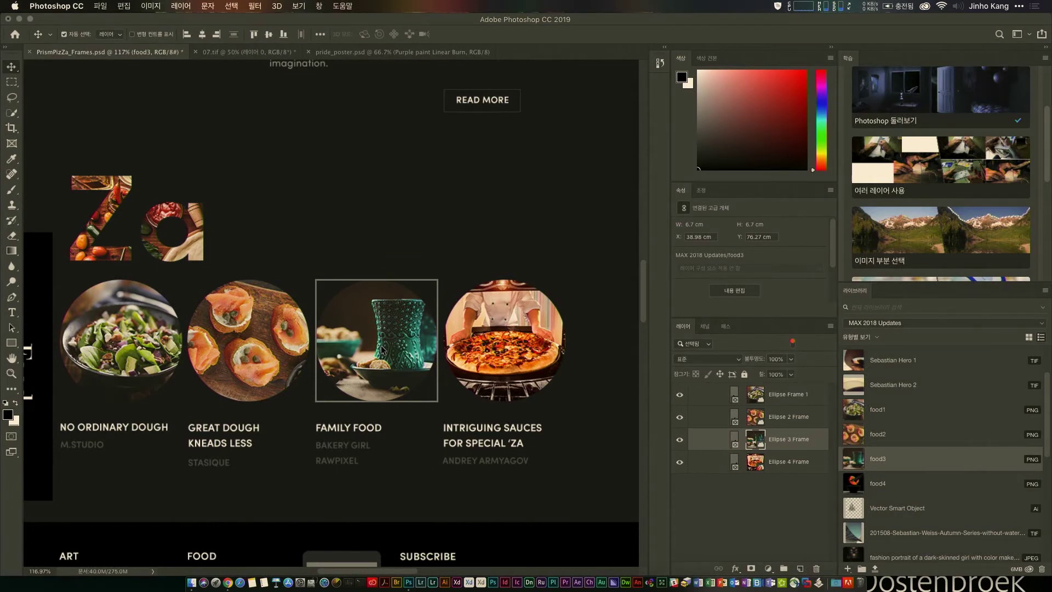
# - Replace the image in the "Za" lettering frame with food4 from the library and adjust its position inside the frame
pyautogui.click(855, 485)
pyautogui.moveTo(855, 486); pyautogui.dragTo(150, 252)
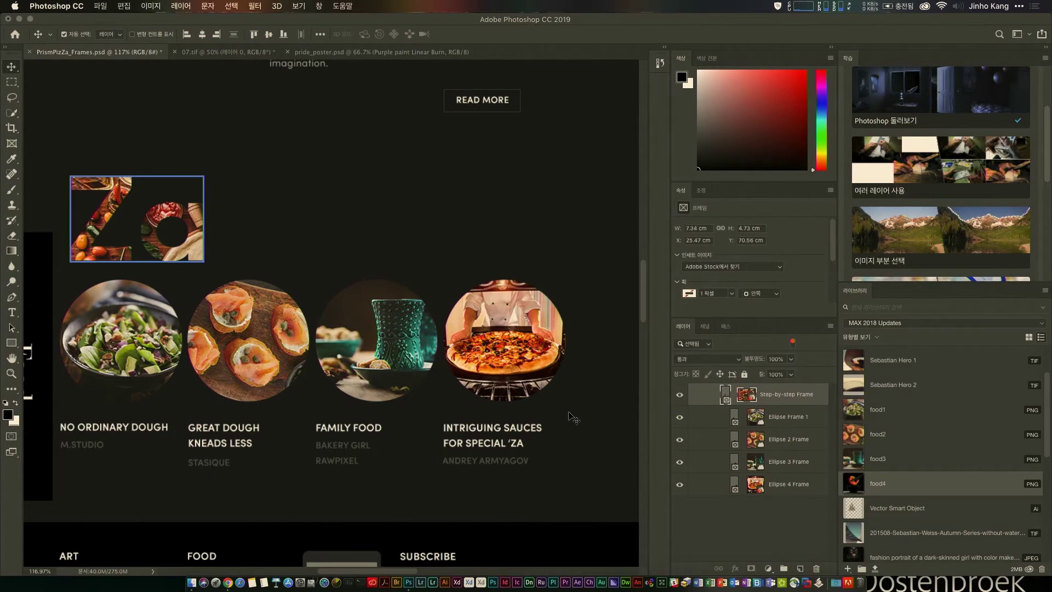
pyautogui.moveTo(858, 484); pyautogui.dragTo(159, 252)
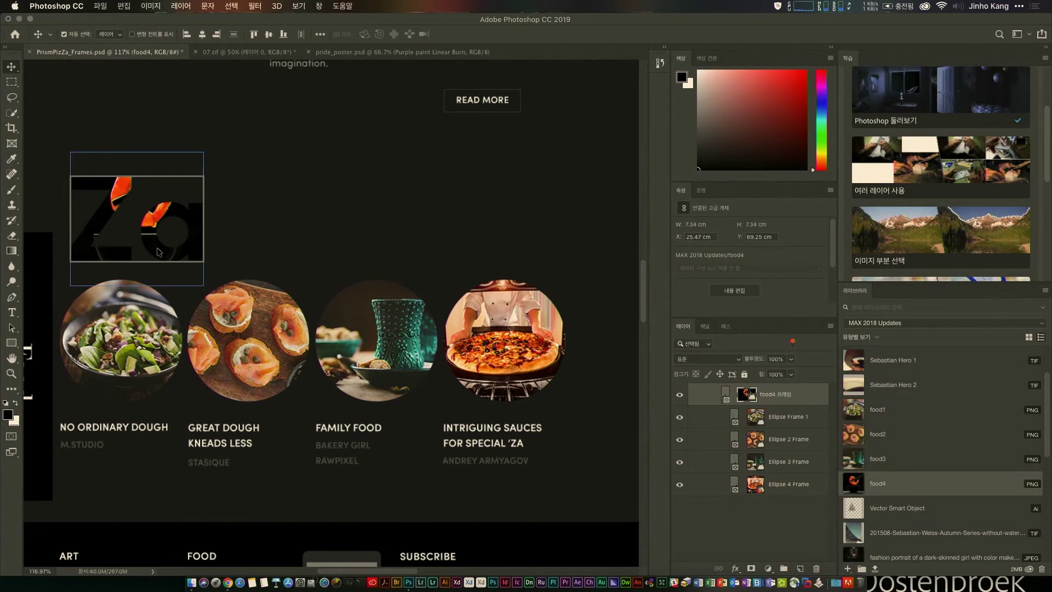
pyautogui.click(285, 251)
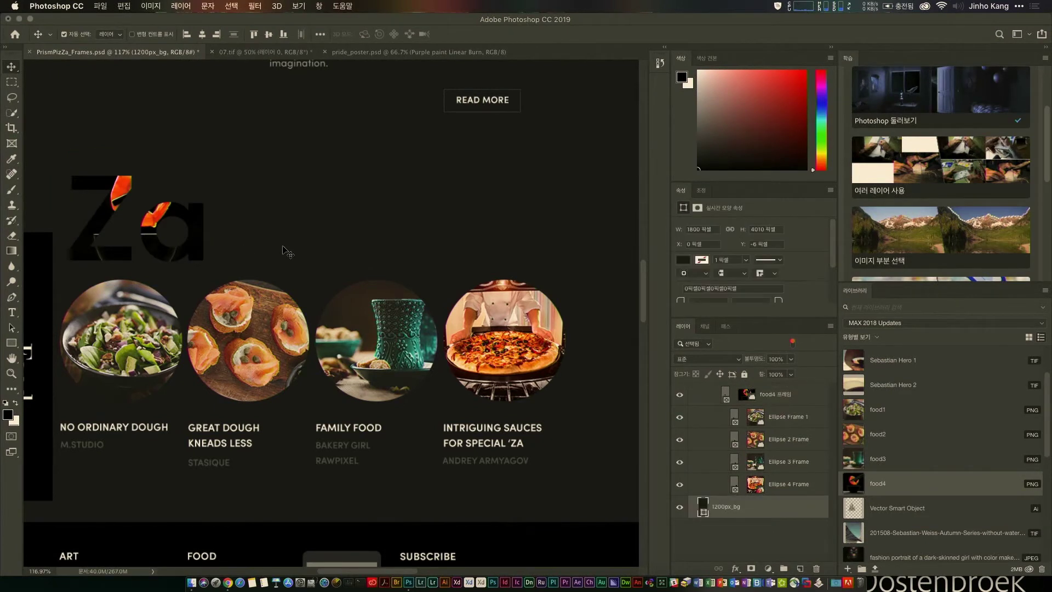
pyautogui.click(158, 215)
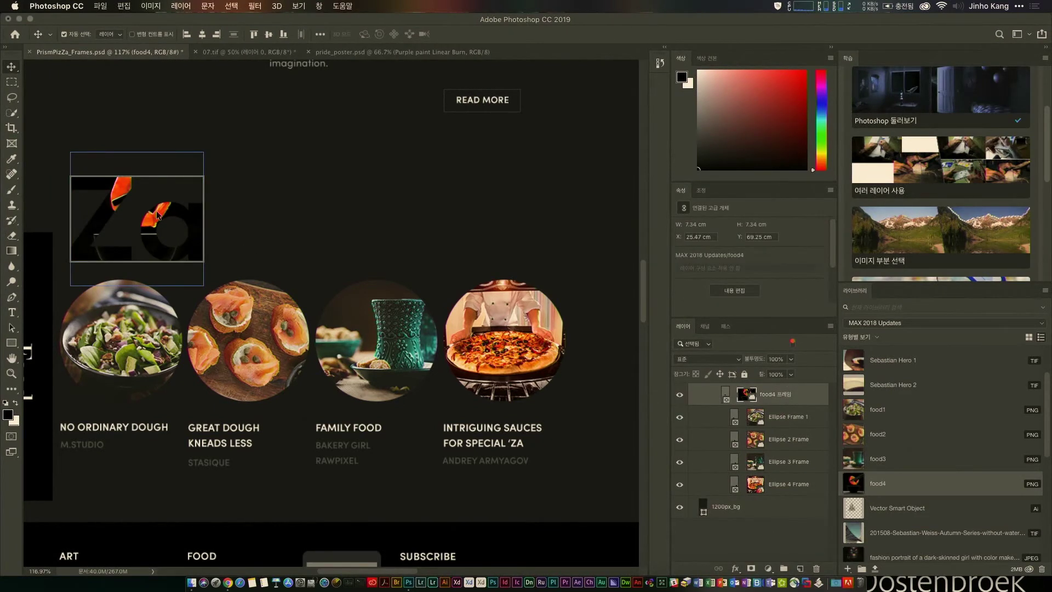
pyautogui.moveTo(157, 215); pyautogui.dragTo(157, 221)
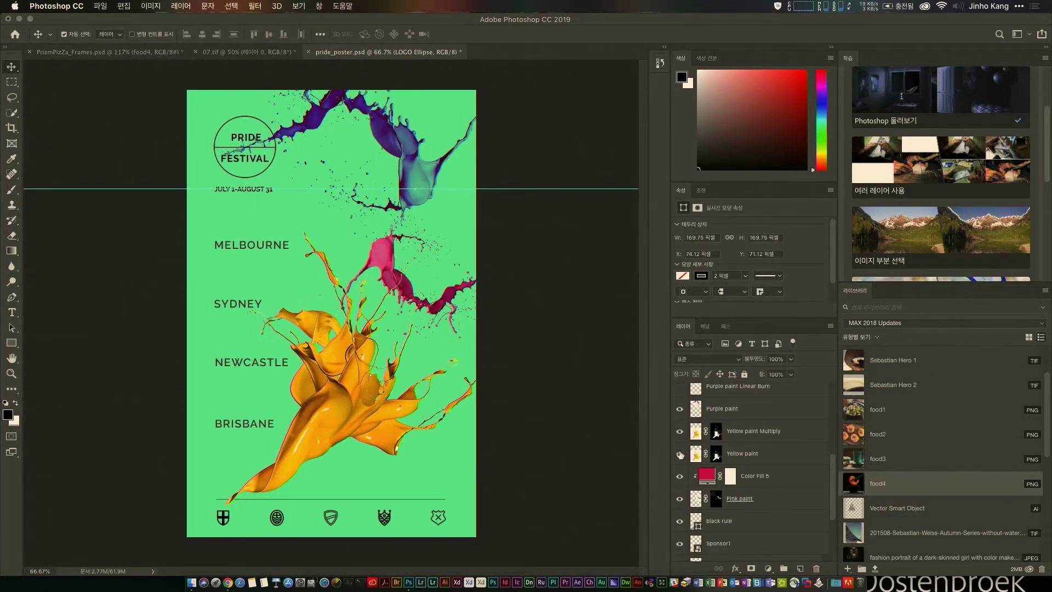
# - Display the colour picker as a colour wheel and set an olive foreground colour with hue 65, saturation 51% and brightness 68%
pyautogui.click(831, 58)
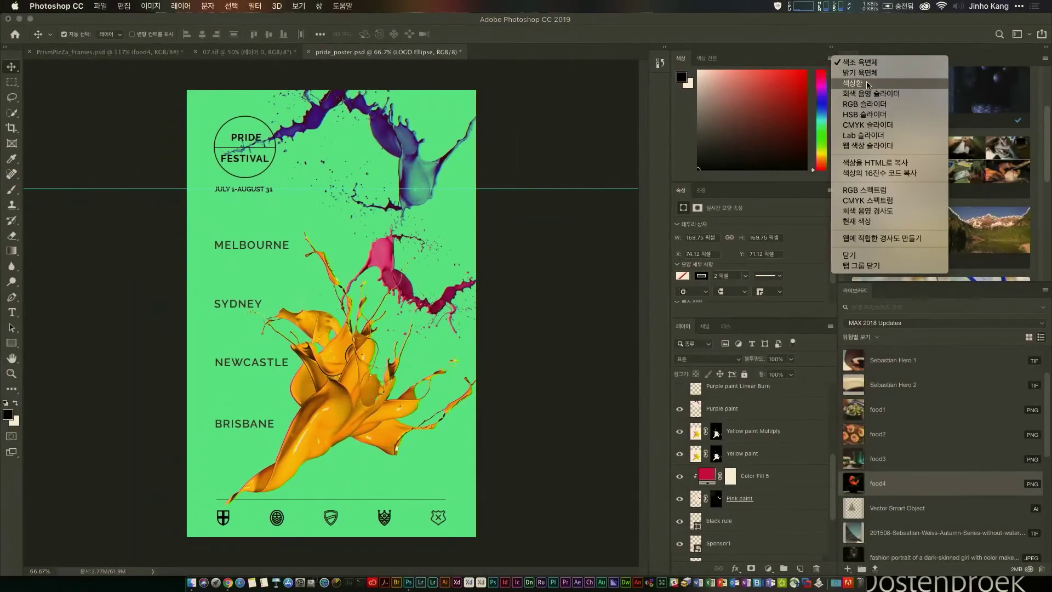
pyautogui.click(869, 85)
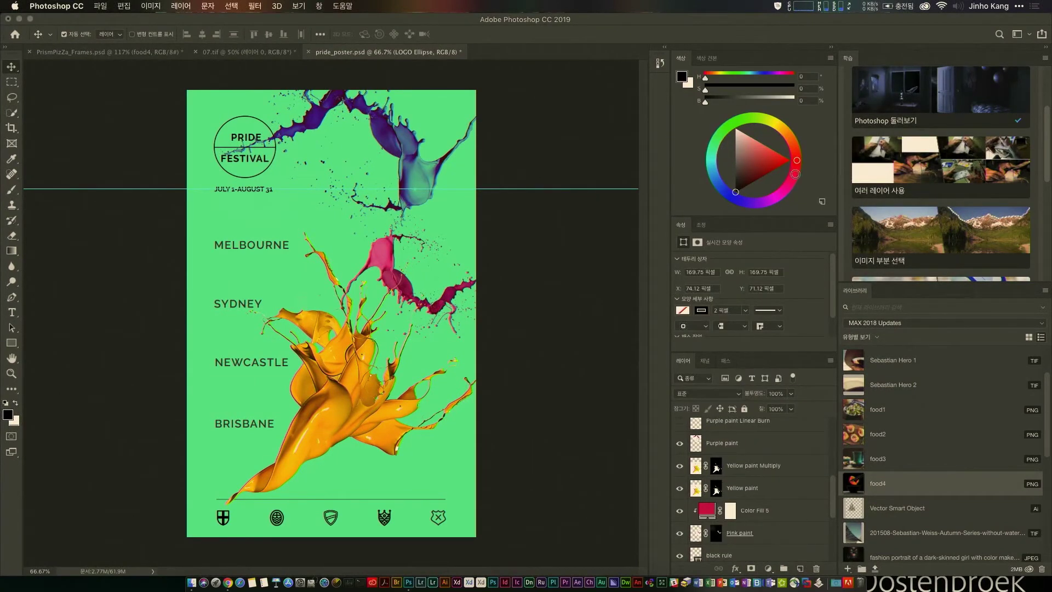
pyautogui.moveTo(797, 160)
pyautogui.mouseDown()
pyautogui.moveTo(777, 124)
pyautogui.moveTo(723, 130)
pyautogui.mouseUp()
pyautogui.click(737, 191)
pyautogui.moveTo(736, 192)
pyautogui.mouseDown()
pyautogui.moveTo(756, 200)
pyautogui.moveTo(761, 174)
pyautogui.moveTo(747, 146)
pyautogui.moveTo(755, 160)
pyautogui.mouseUp()
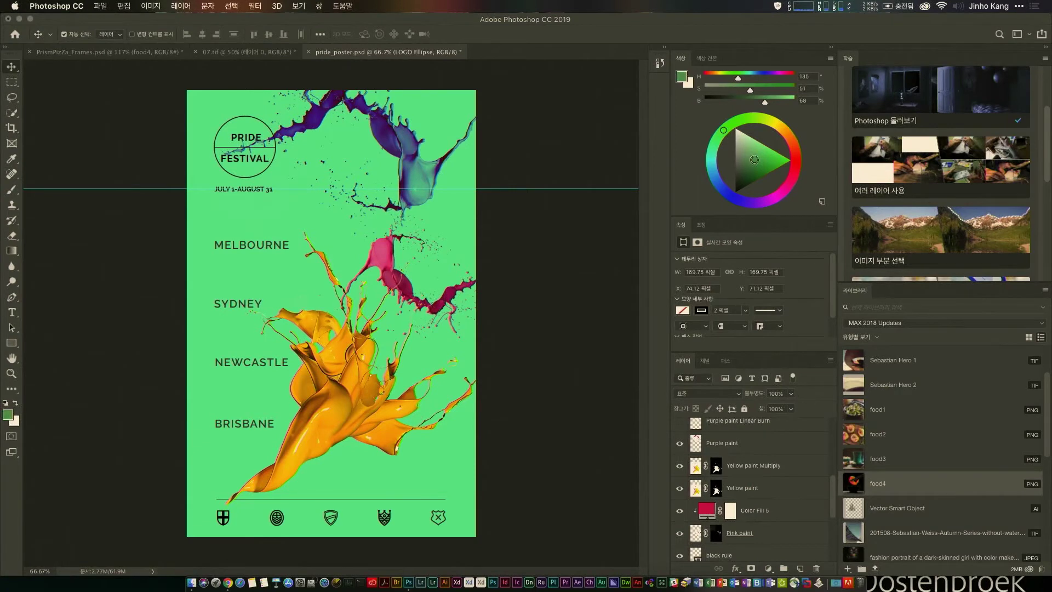
pyautogui.moveTo(741, 120); pyautogui.dragTo(772, 119)
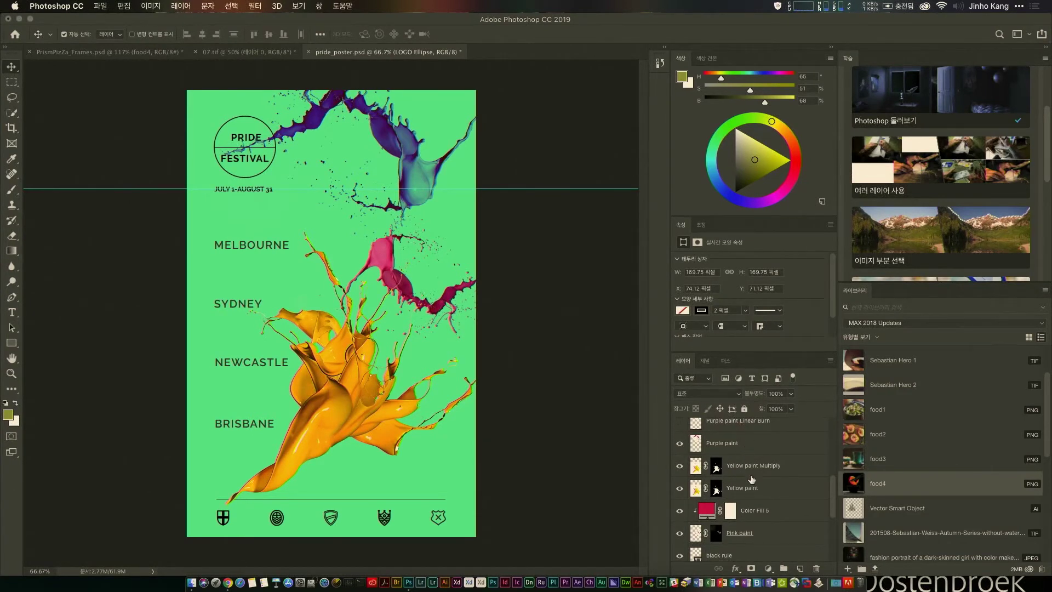
# - Hide and show the Yellow paint Multiply layer to compare its effect on the poster
pyautogui.scroll(-2, 752, 480)
pyautogui.scroll(1, 751, 481)
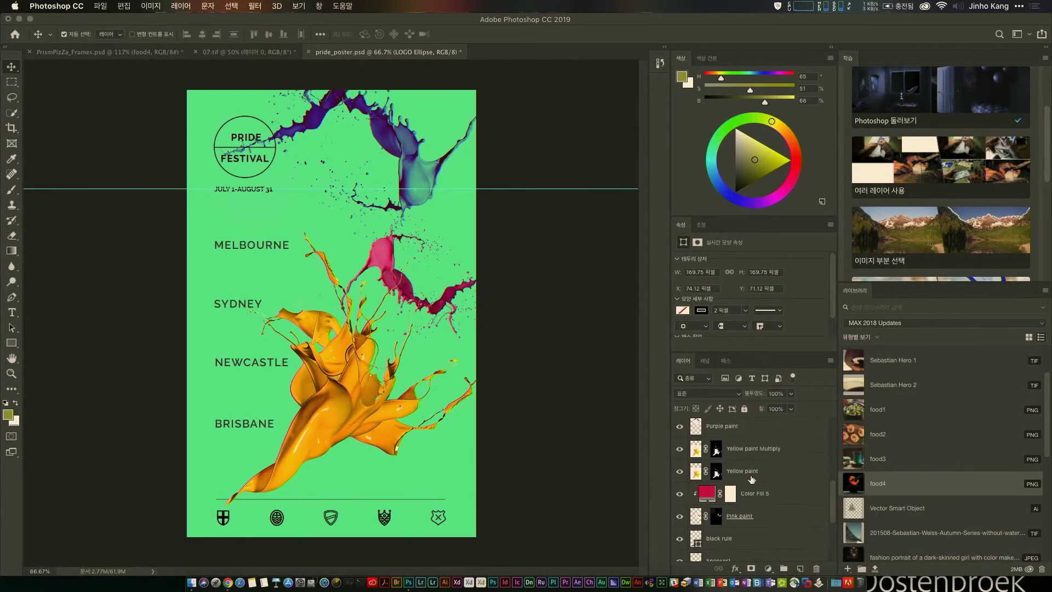
pyautogui.click(794, 455)
pyautogui.click(680, 449)
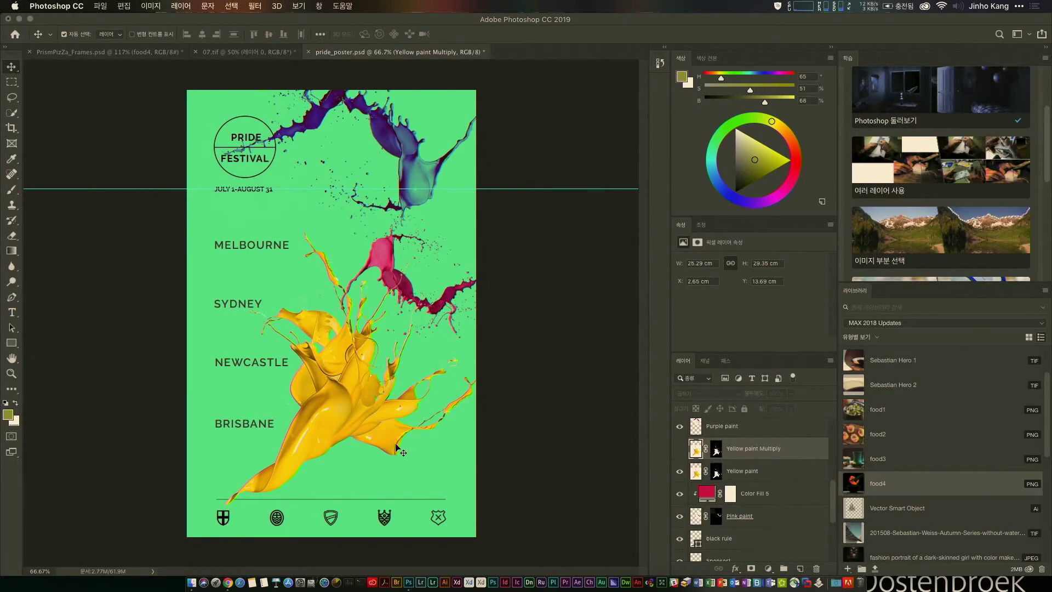
pyautogui.click(680, 450)
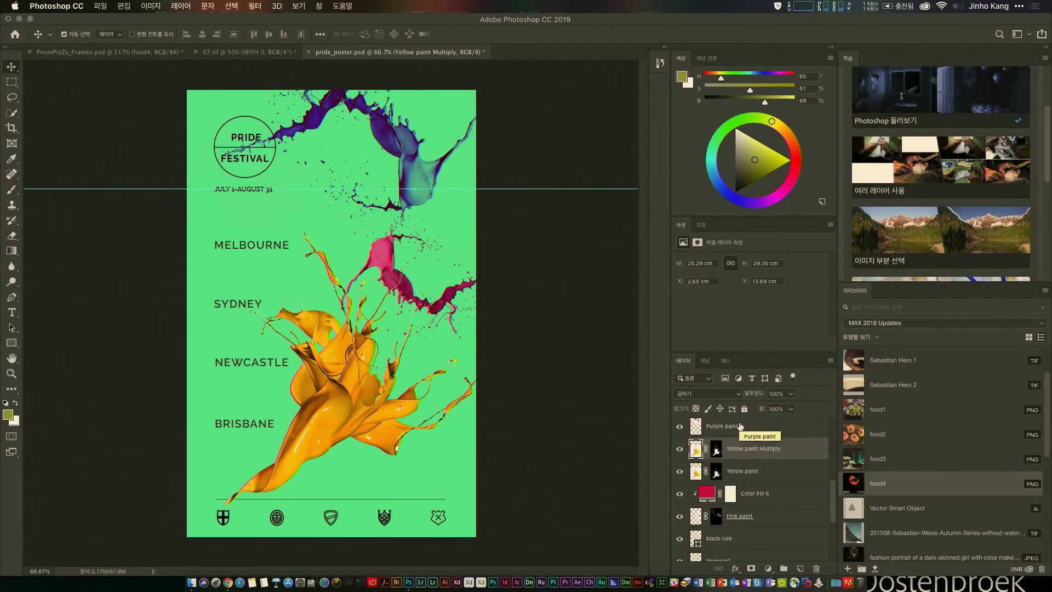
# - Try Hard Mix (하드 혼합), Linear Light (선형 라이트) and Hard Light (하드 라이트) on the Yellow paint Multiply layer, ending with Color Burn (색상 번)
pyautogui.click(738, 394)
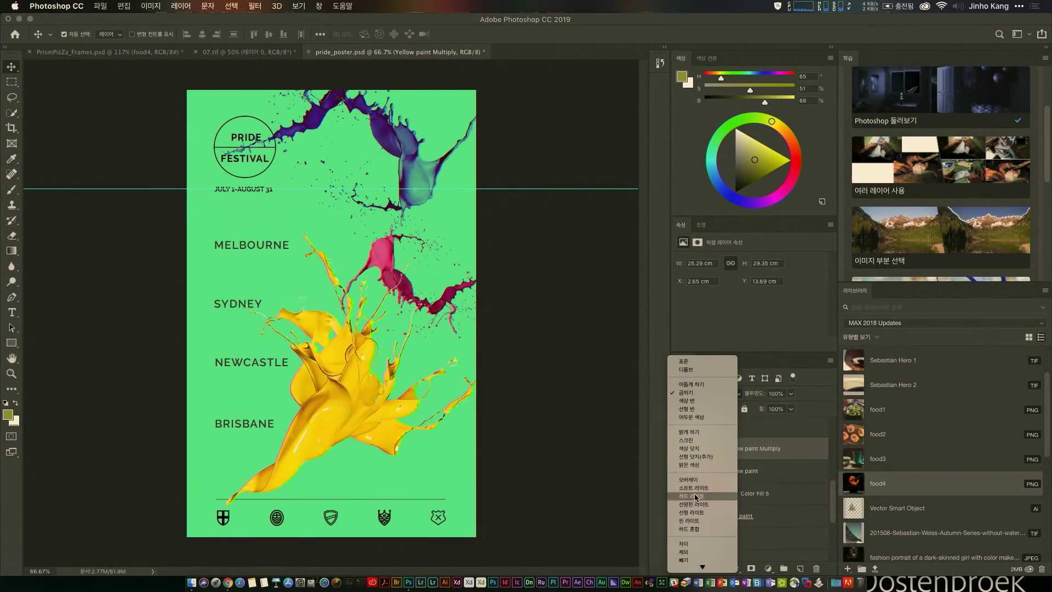
pyautogui.click(692, 528)
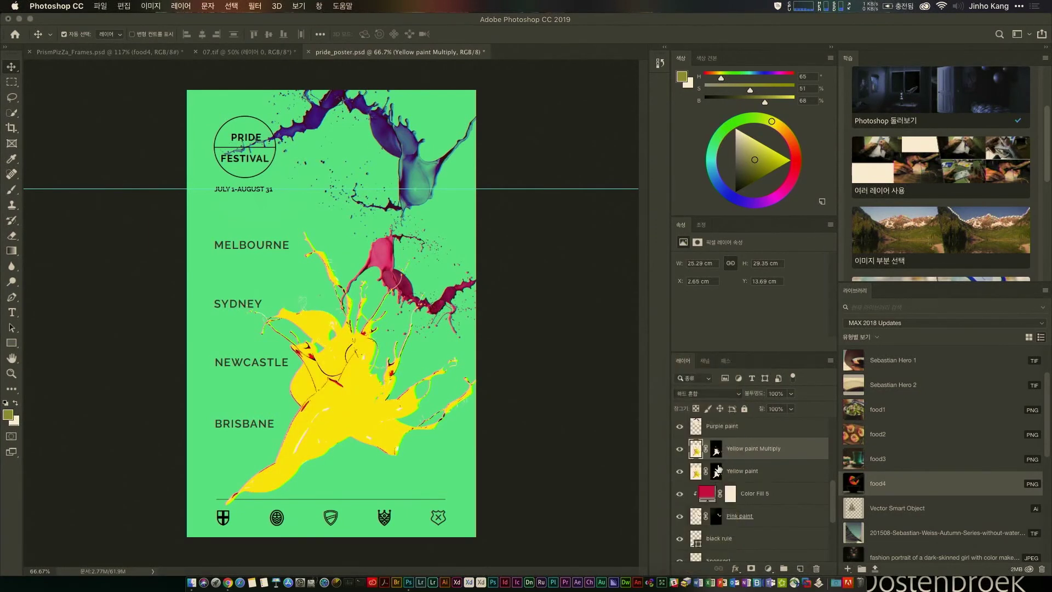
pyautogui.click(705, 394)
pyautogui.click(702, 376)
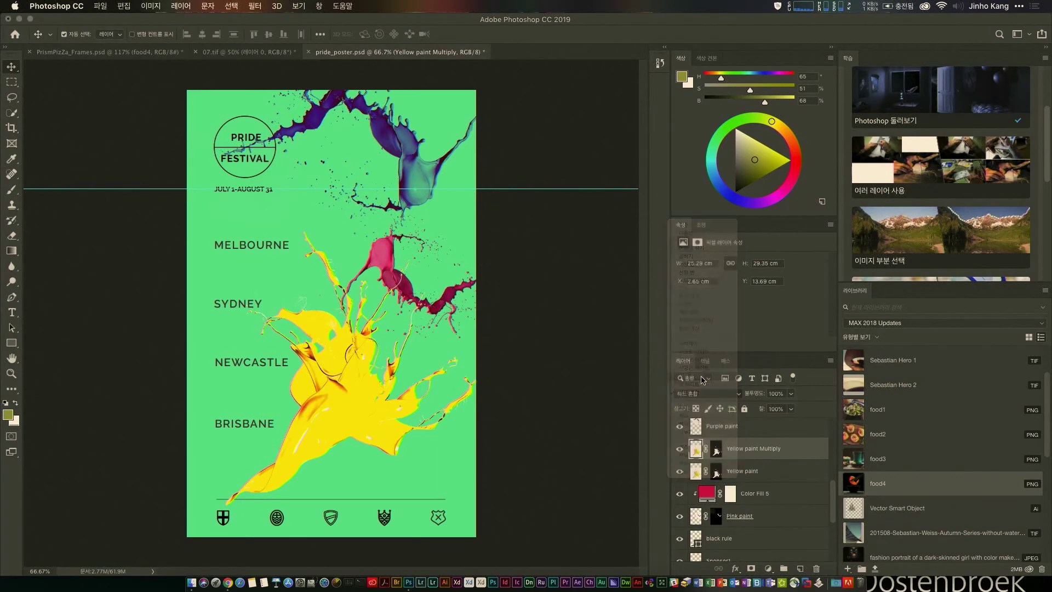
pyautogui.click(707, 395)
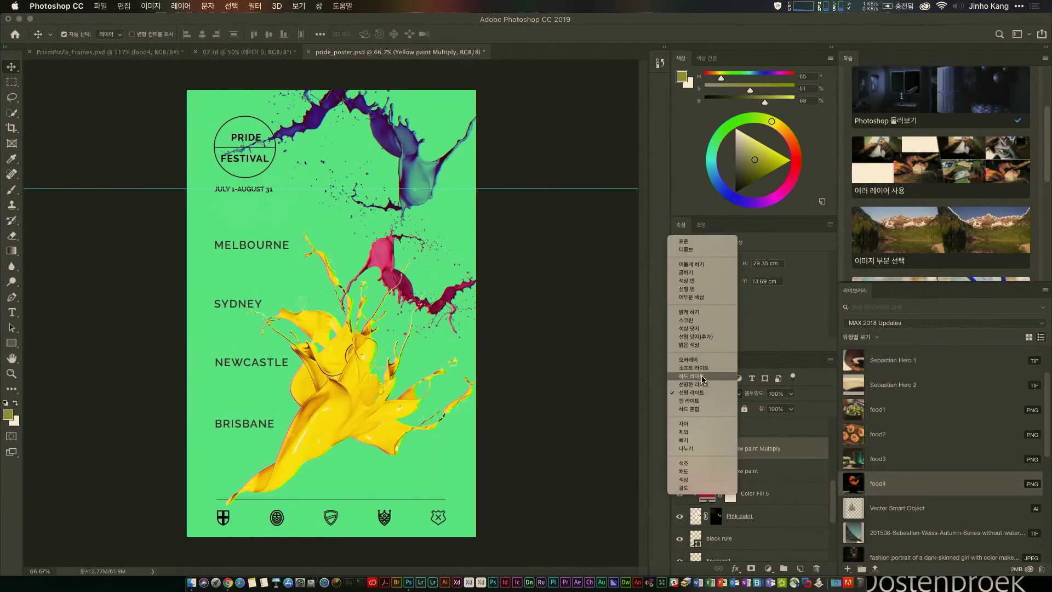
pyautogui.click(704, 376)
pyautogui.click(706, 394)
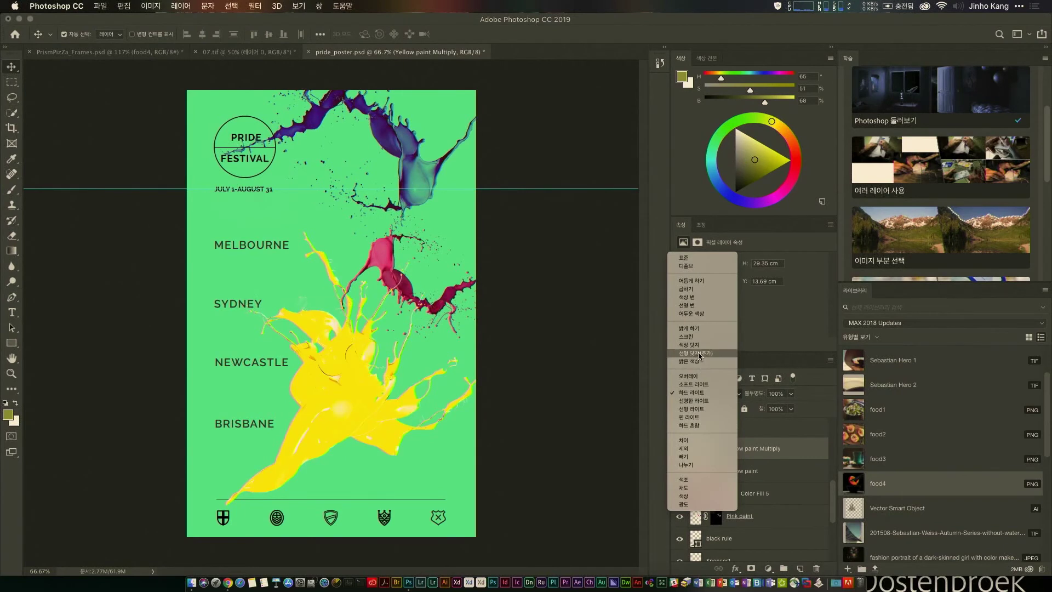
pyautogui.click(692, 297)
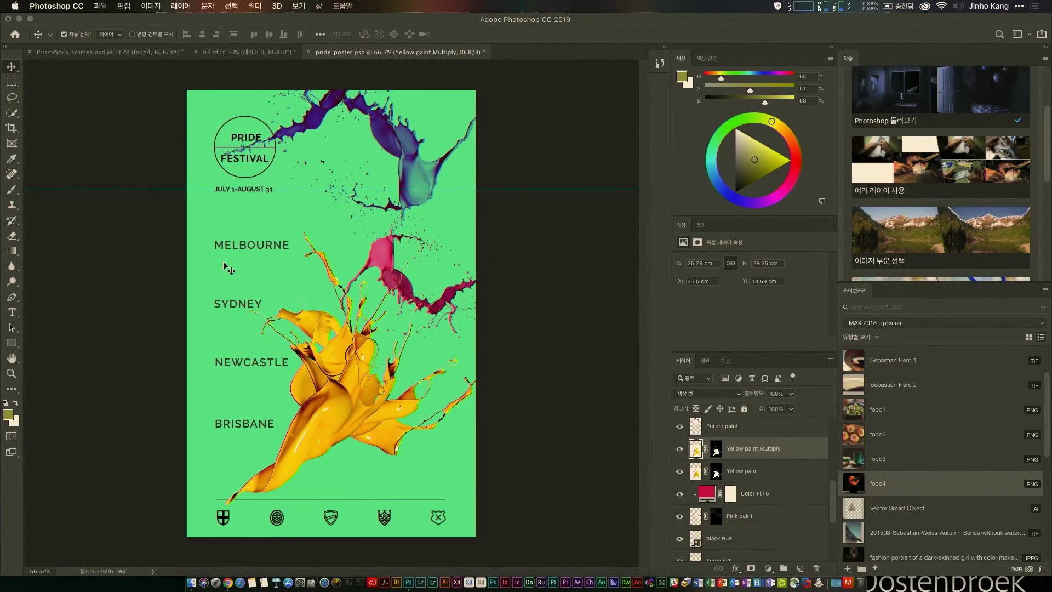
# - Undo the blend mode changes and the last visibility change of the Yellow paint Multiply layer, and check the available redo command
pyautogui.press('super+z')
pyautogui.press('super+z')
pyautogui.press('super+z')
pyautogui.press('super+z')
pyautogui.press('super+z')
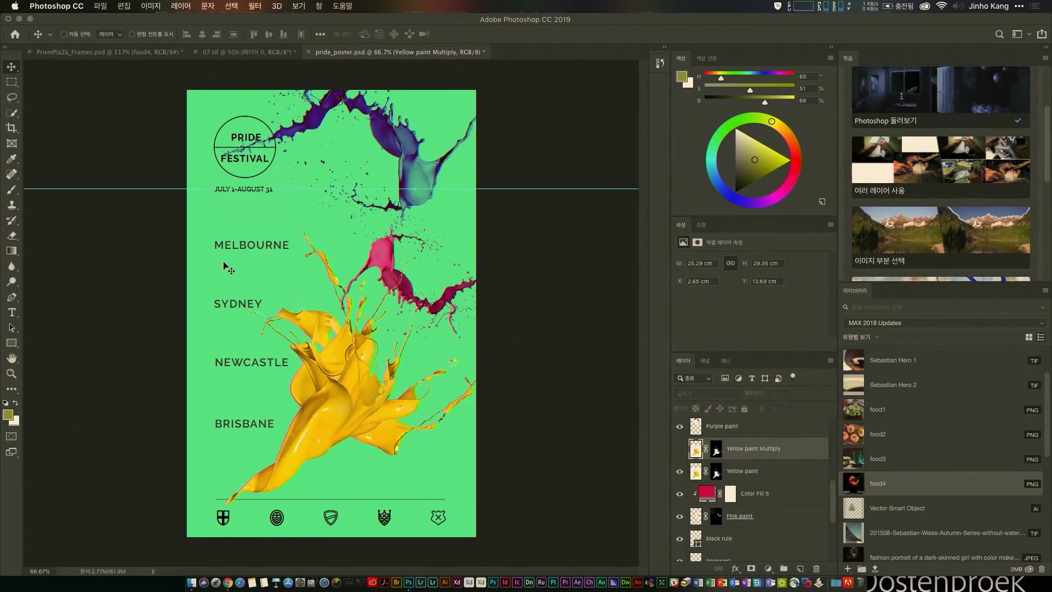
pyautogui.press('super')
pyautogui.click(124, 7)
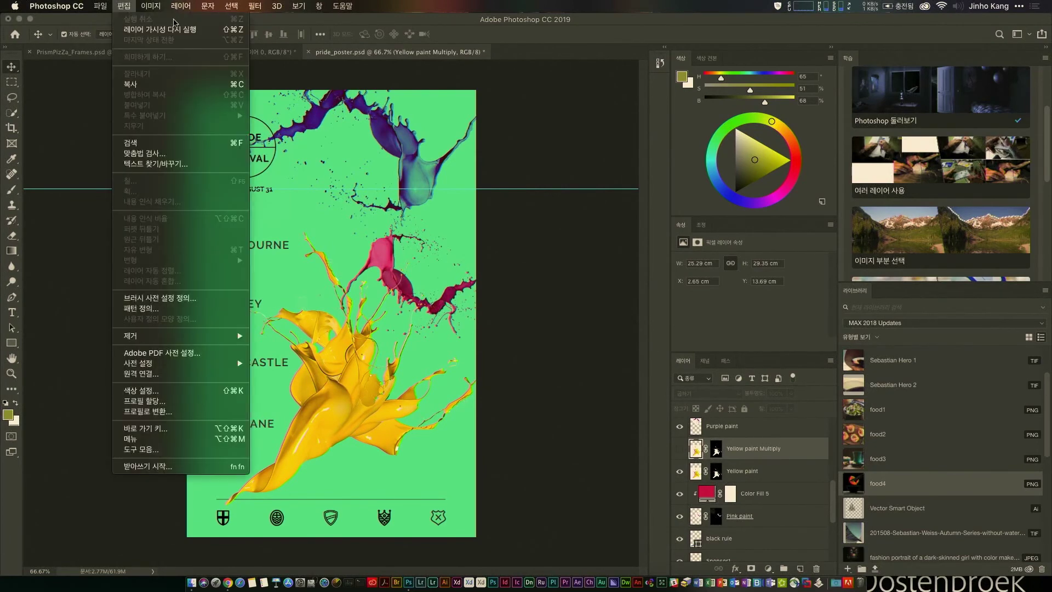
pyautogui.click(310, 239)
pyautogui.press('super')
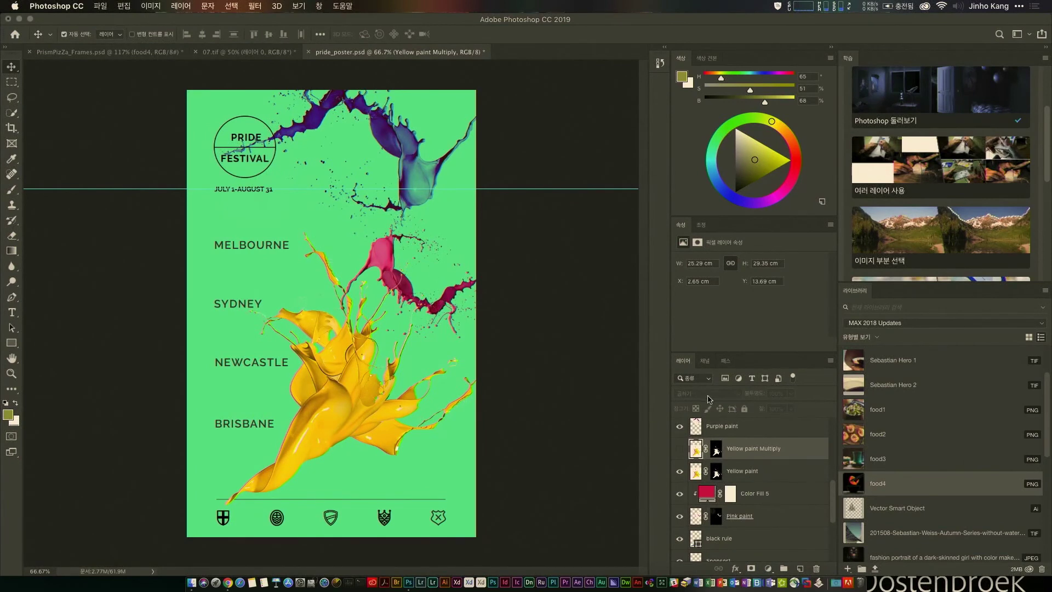
# - Filter the layer list by effect (효과)
pyautogui.click(705, 379)
pyautogui.click(697, 393)
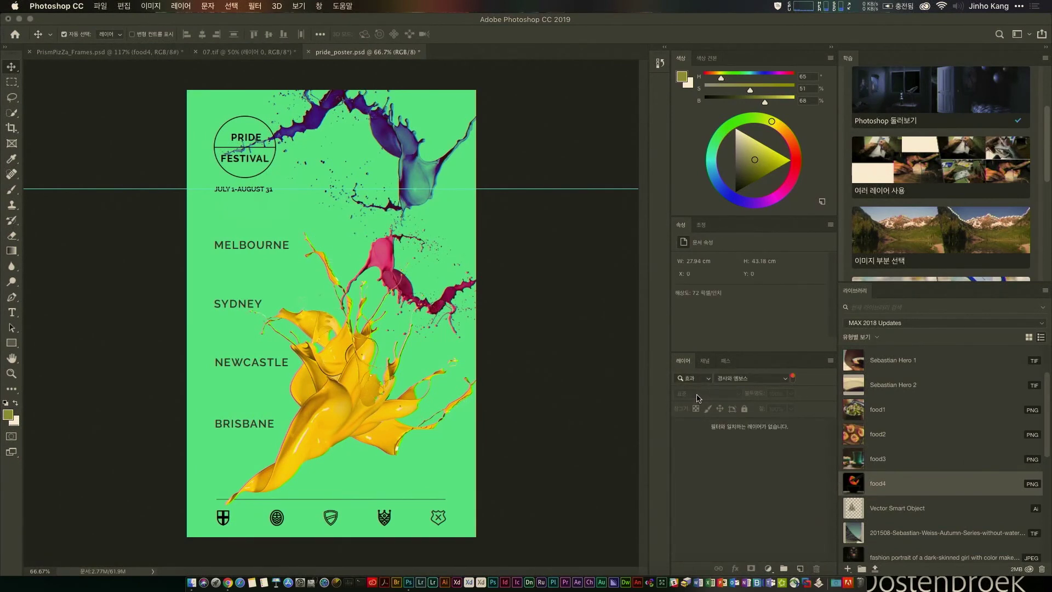
# - Redo the undone visibility and blend mode changes of the Yellow paint Multiply layer
pyautogui.click(127, 7)
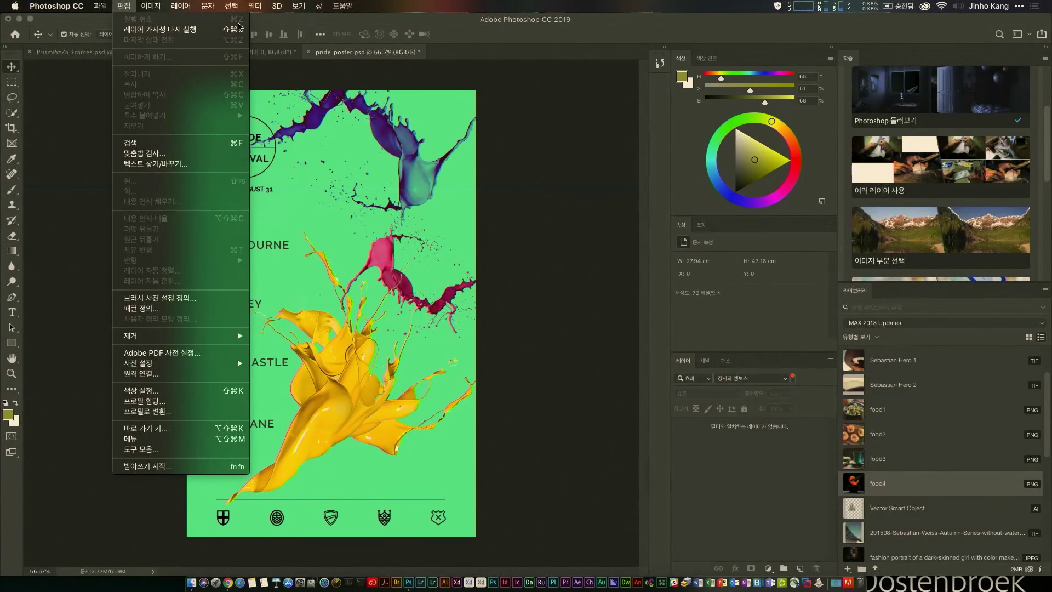
pyautogui.click(240, 26)
pyautogui.press('super+shift+z')
pyautogui.press('super+shift+z')
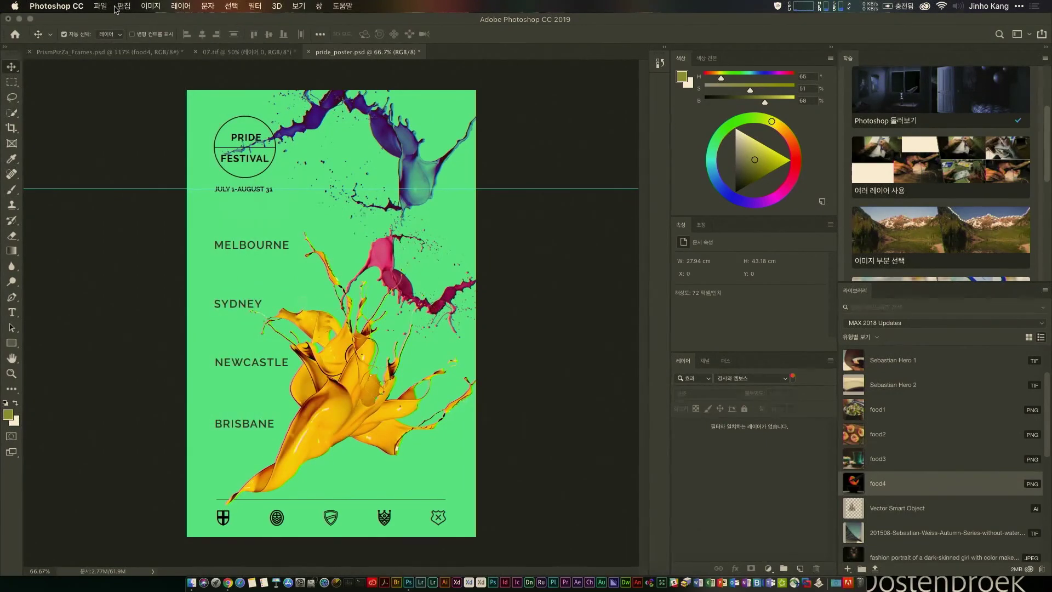
pyautogui.press('super+shift+z')
pyautogui.press('super+z')
pyautogui.press('super+shift+z')
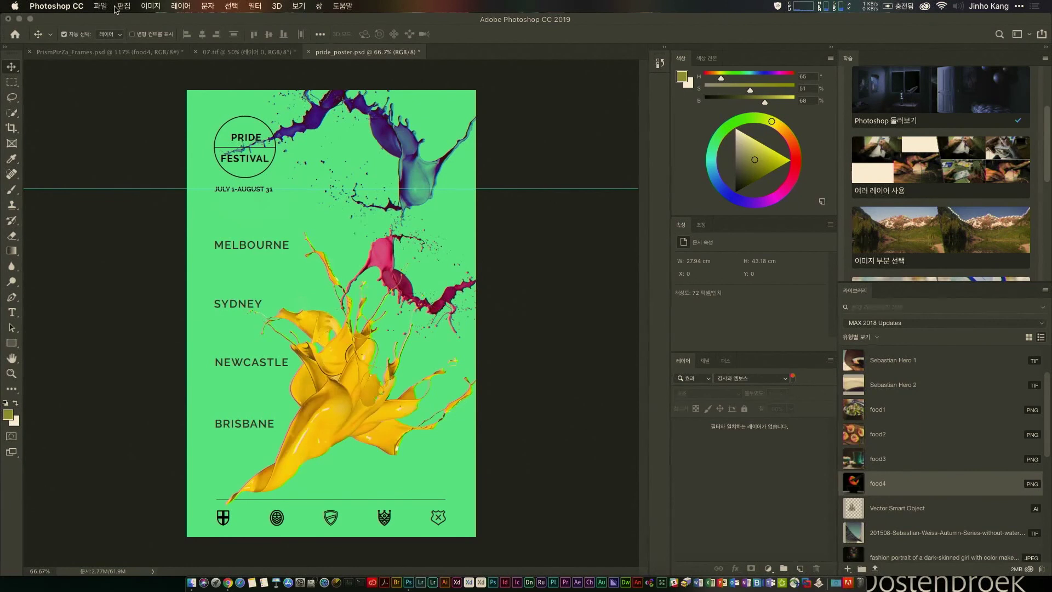